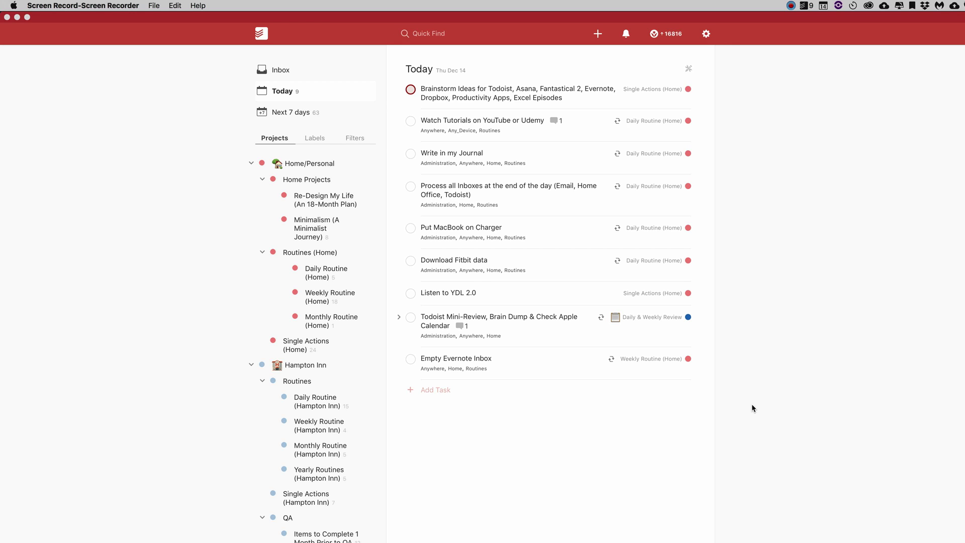
Make the Todoist window active so the Thu Dec 14 Today list of nine tasks shows
left_click(768, 402)
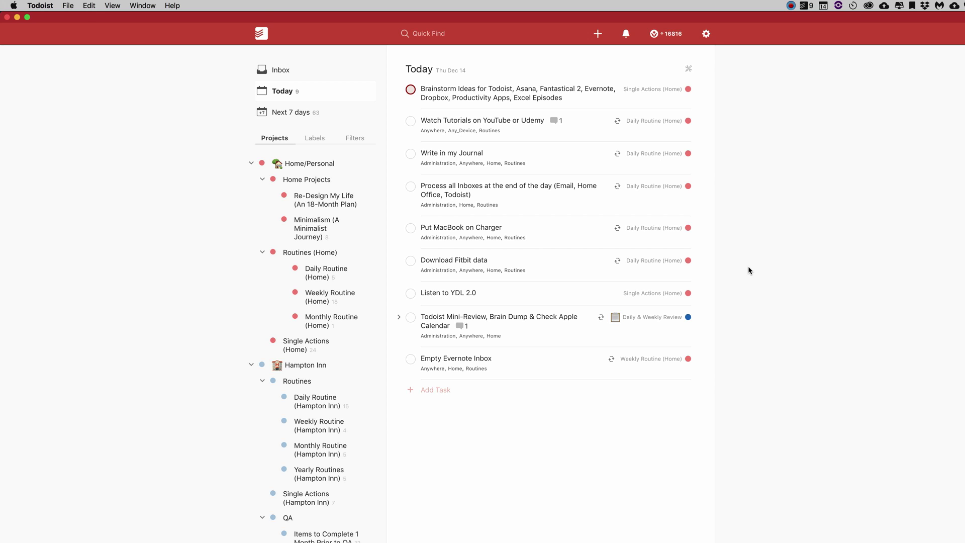
left_click(69, 6)
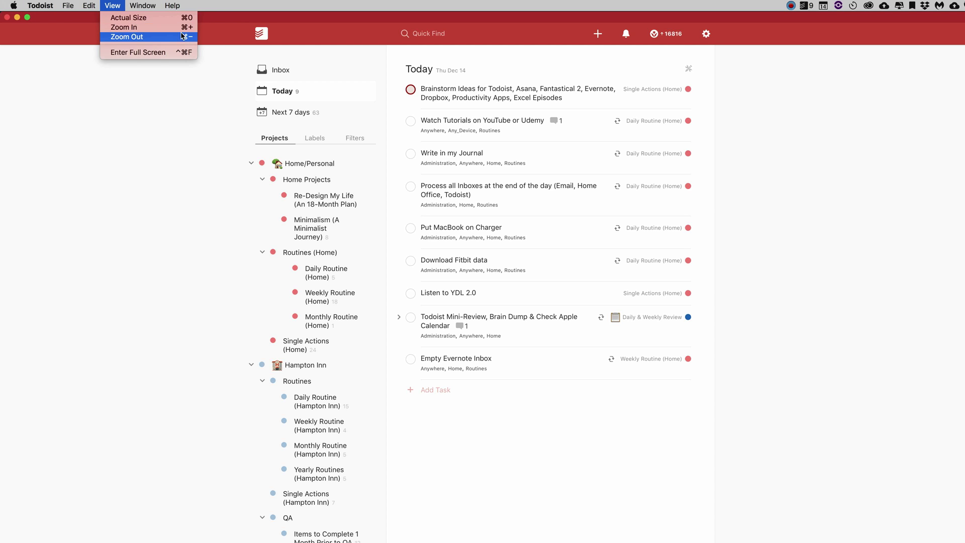
mouse_move(84, 7)
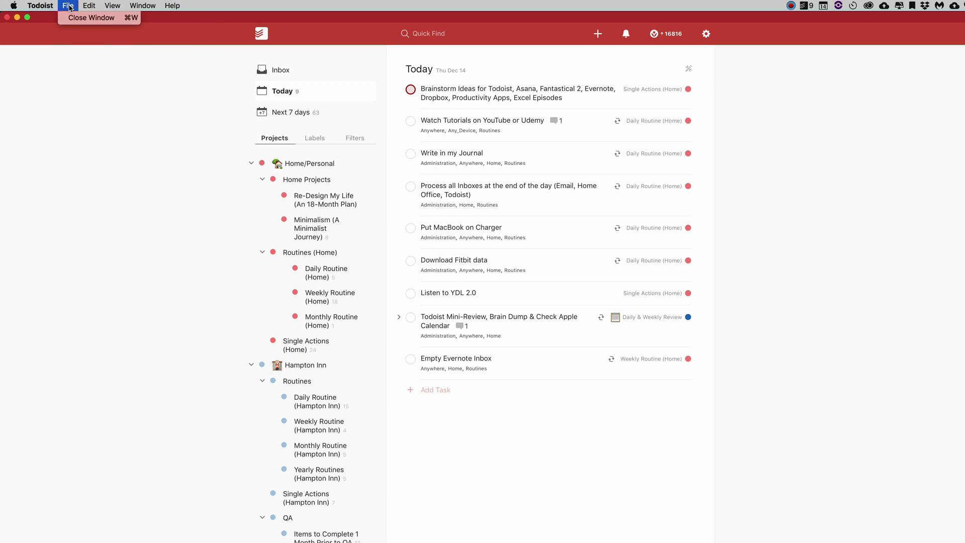
mouse_move(54, 7)
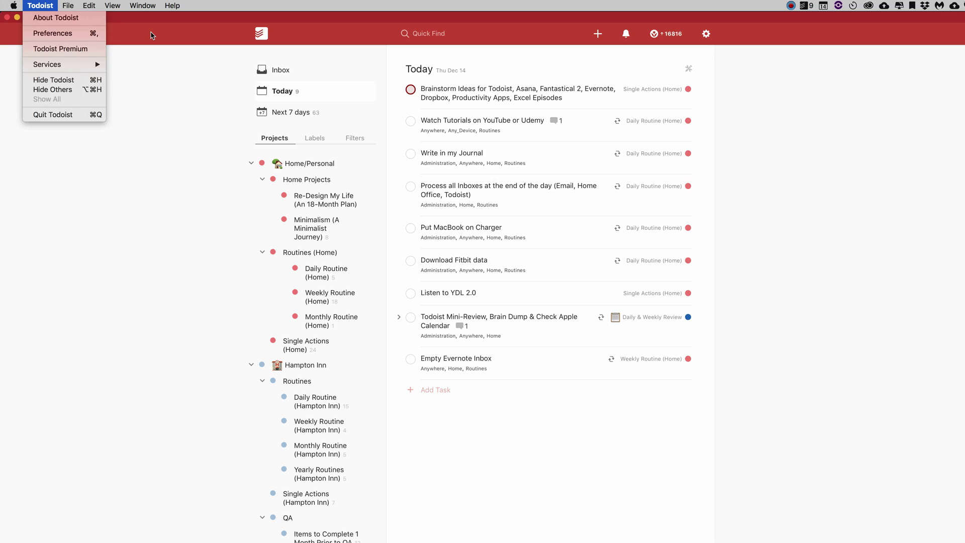
left_click(151, 35)
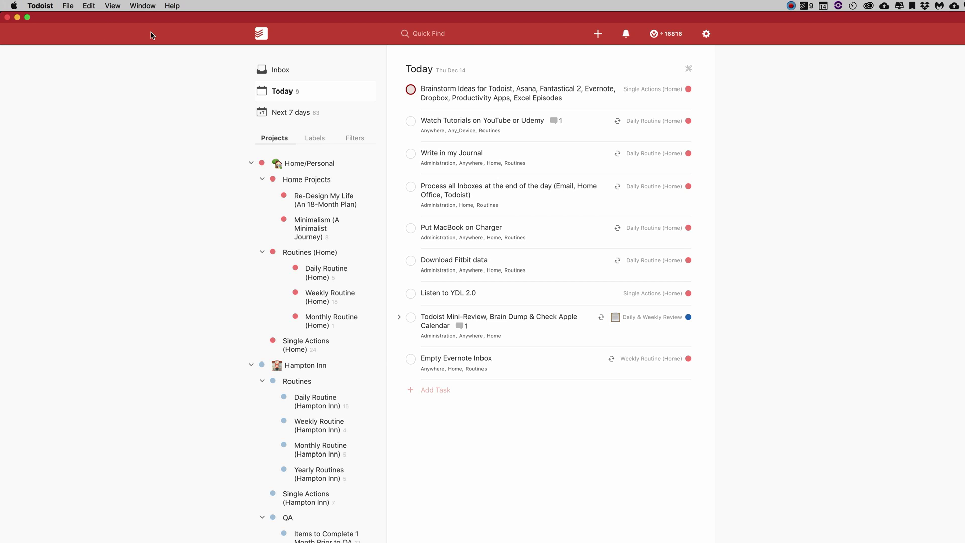
key("super+comma")
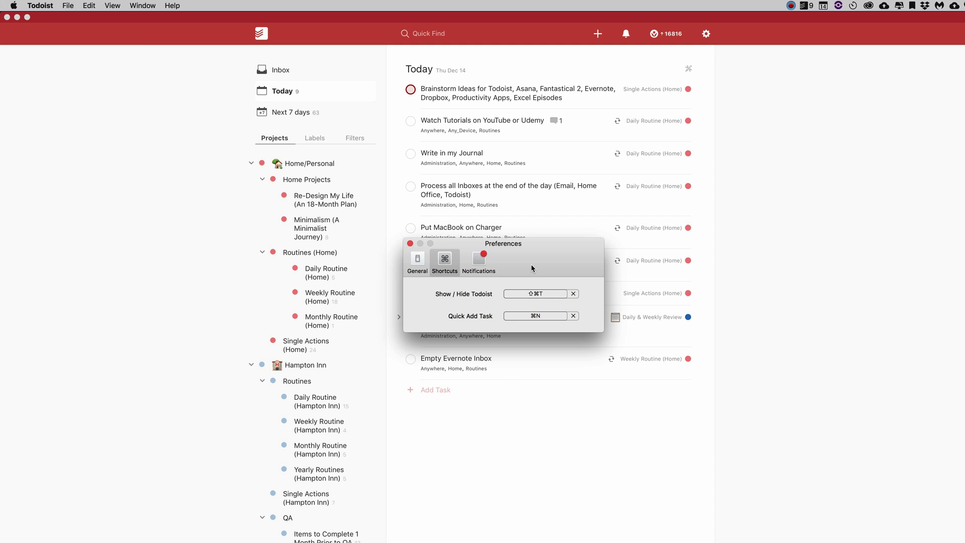
left_click_drag(538, 259, 299, 162)
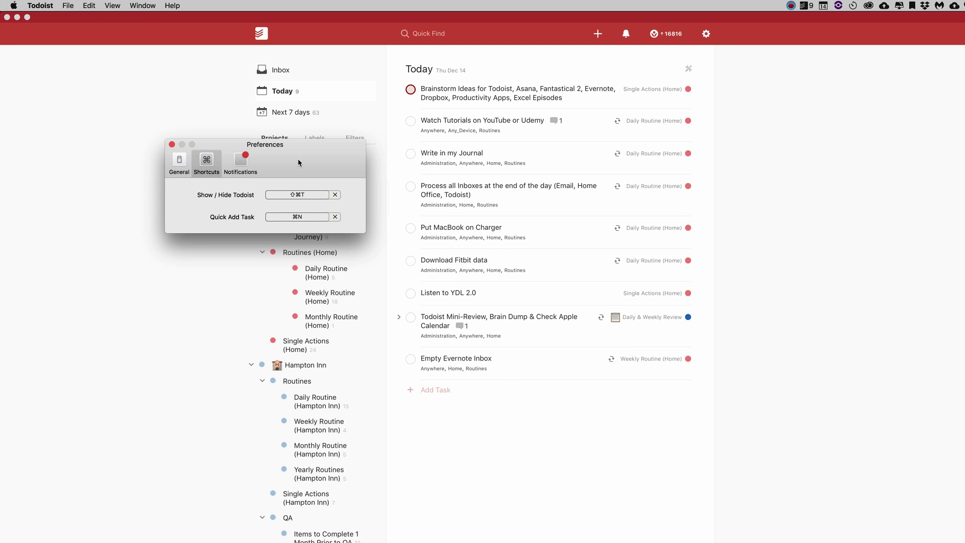
left_click(172, 145)
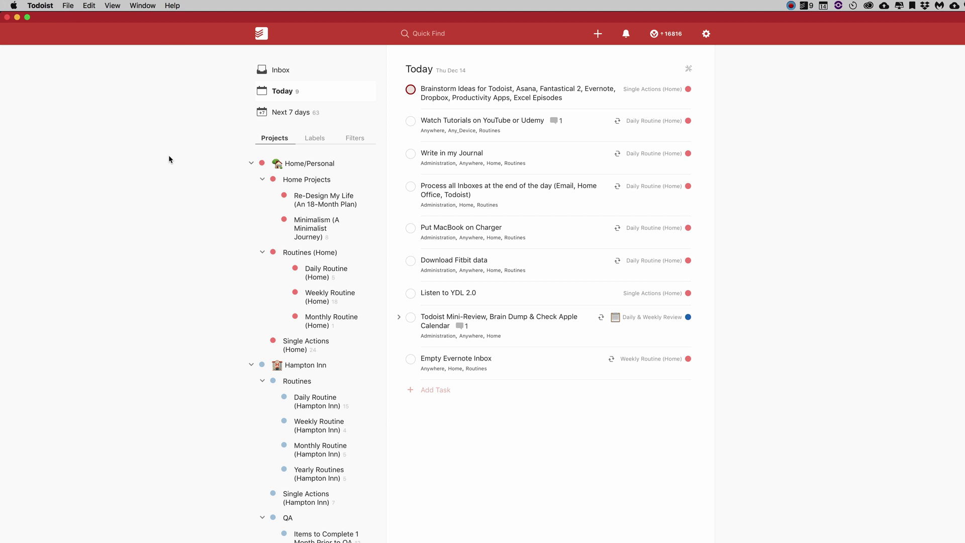
left_click(599, 34)
key("q")
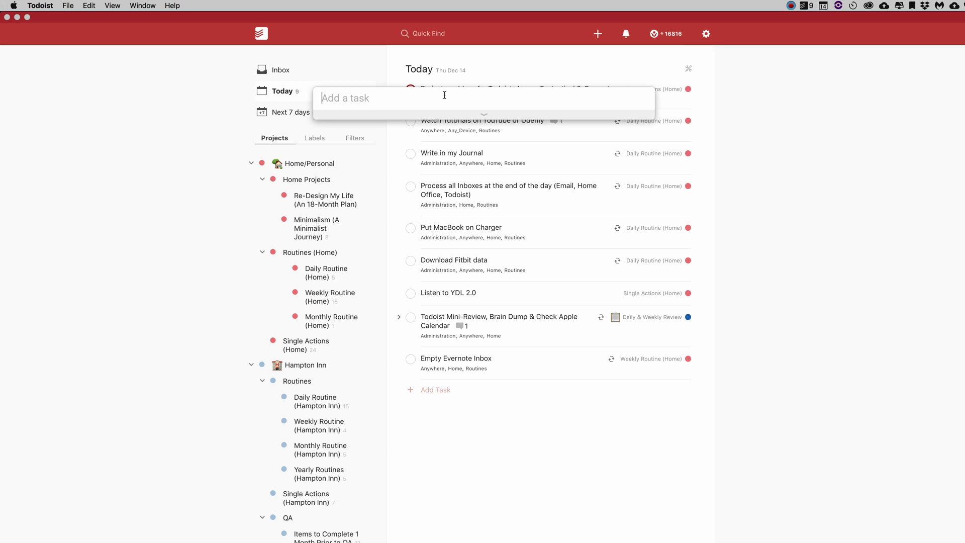
left_click(114, 85)
left_click(50, 6)
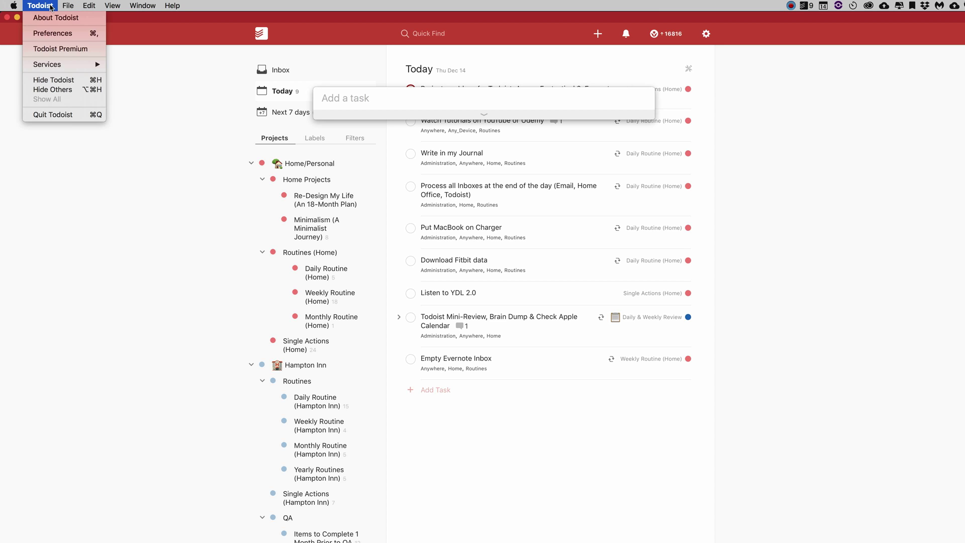
left_click(58, 33)
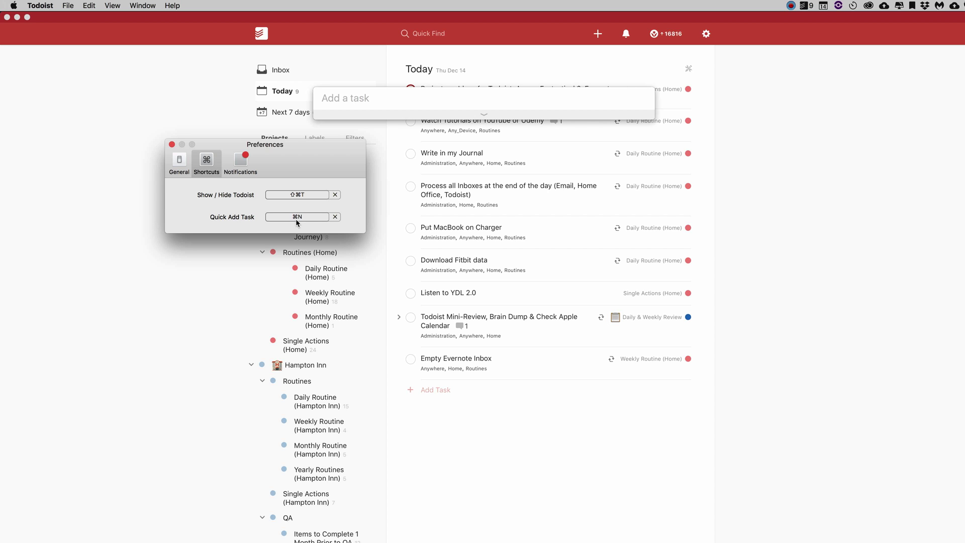
left_click(171, 144)
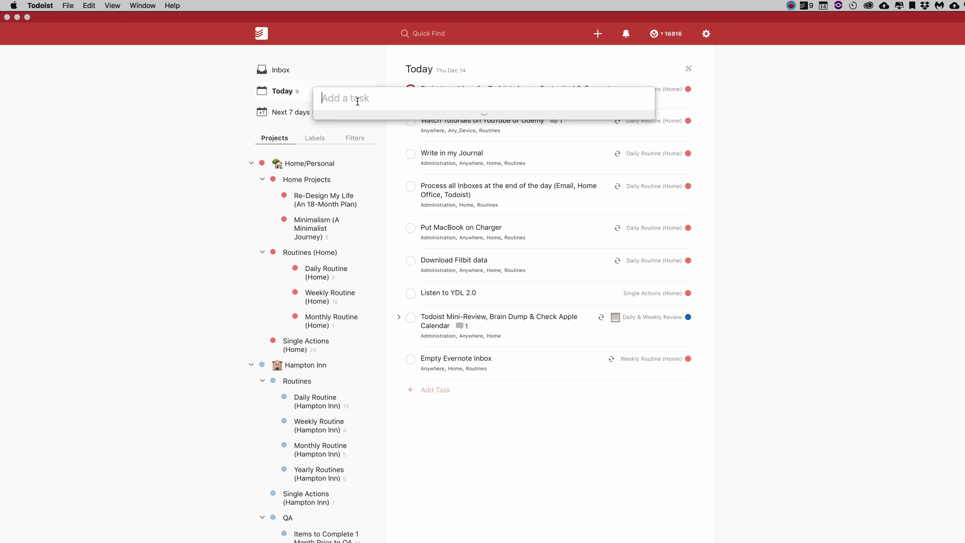
left_click(484, 115)
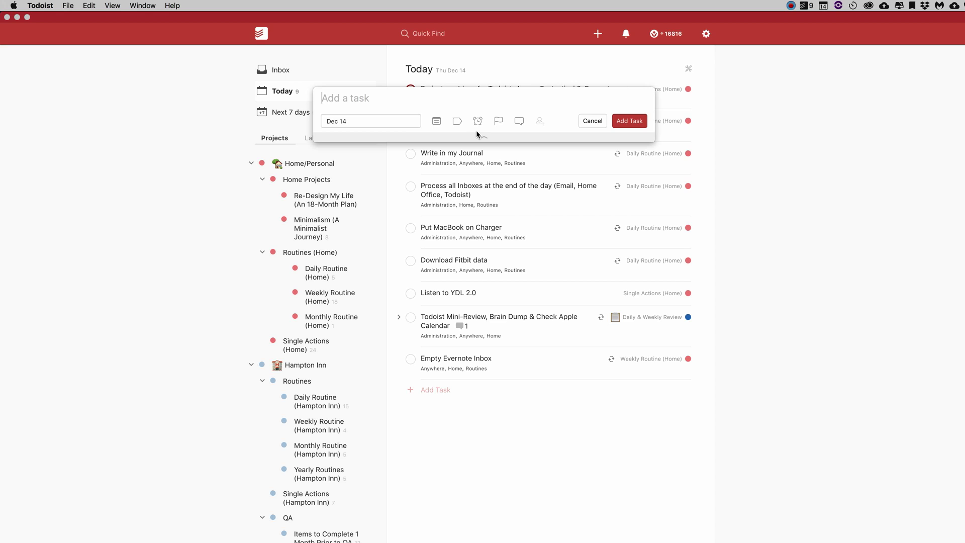
left_click(592, 121)
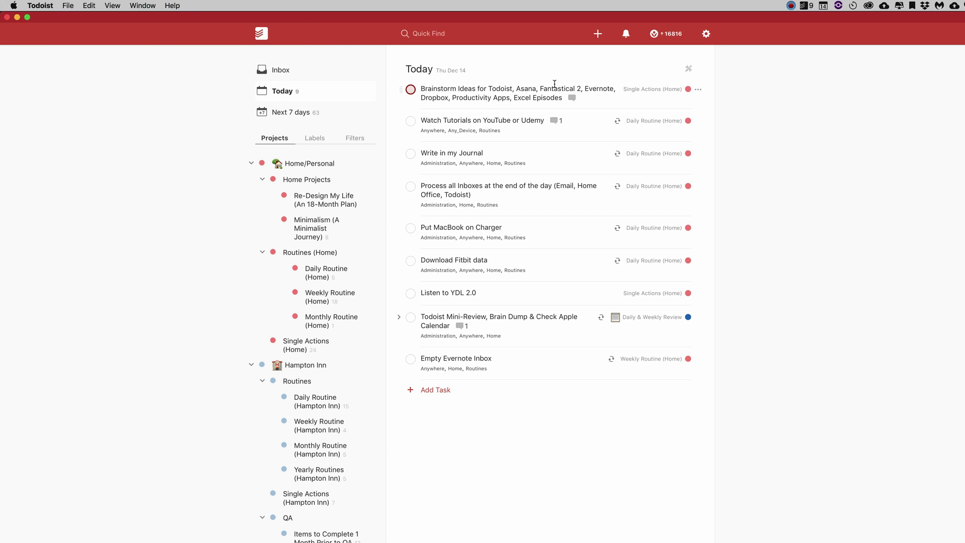
key("ctrl+super+a")
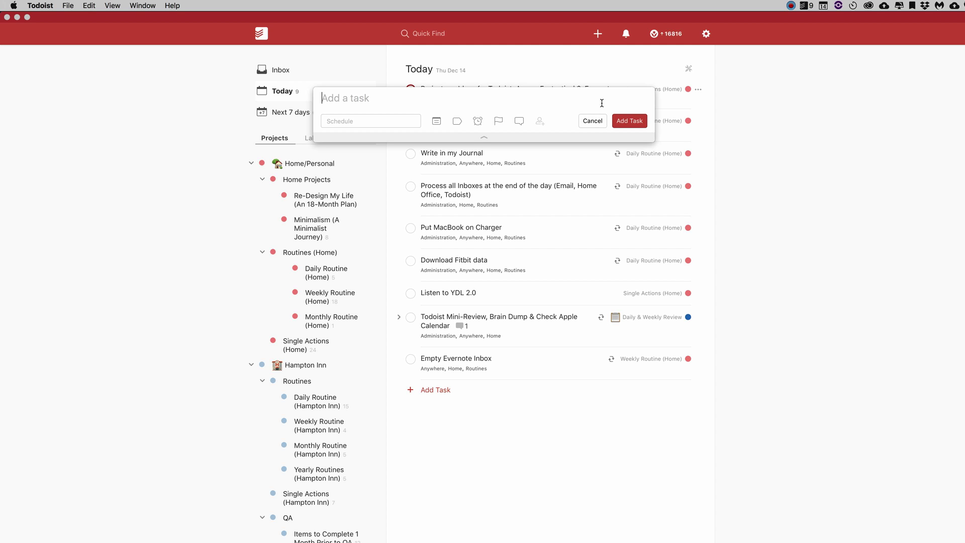
left_click(596, 123)
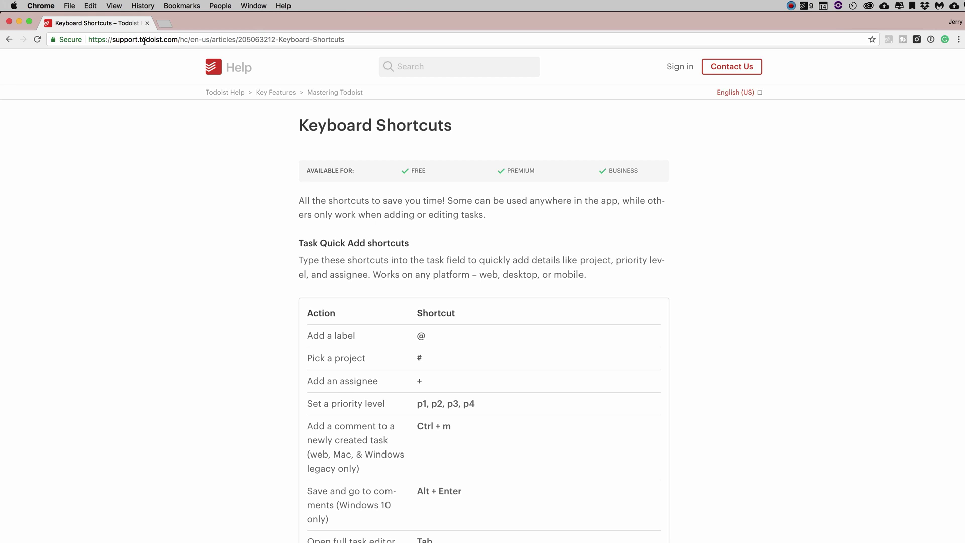
Scroll down through the Keyboard Shortcuts article to the Android and Navigation tables
scroll(138, 135, "down", 1)
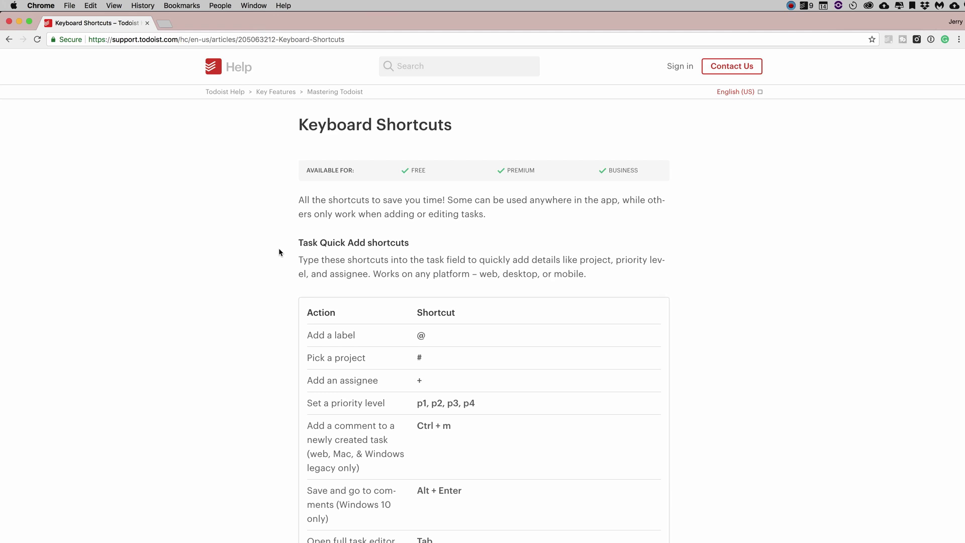
scroll(279, 249, "down", 5)
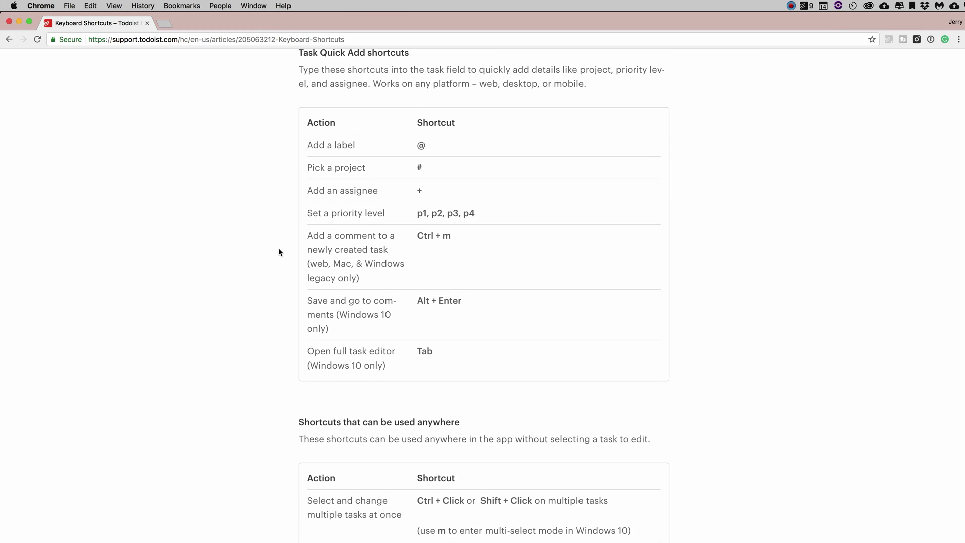
scroll(280, 250, "down", 4)
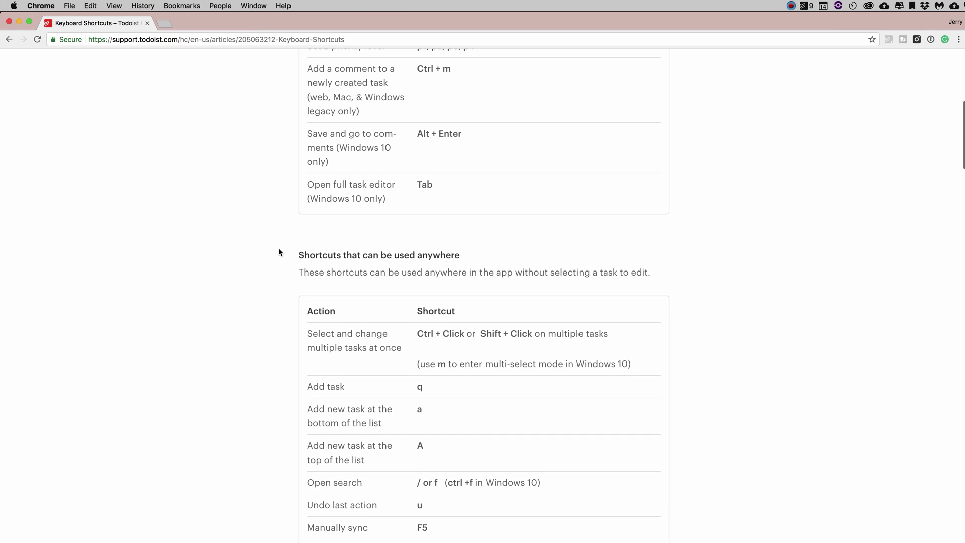
scroll(279, 250, "down", 6)
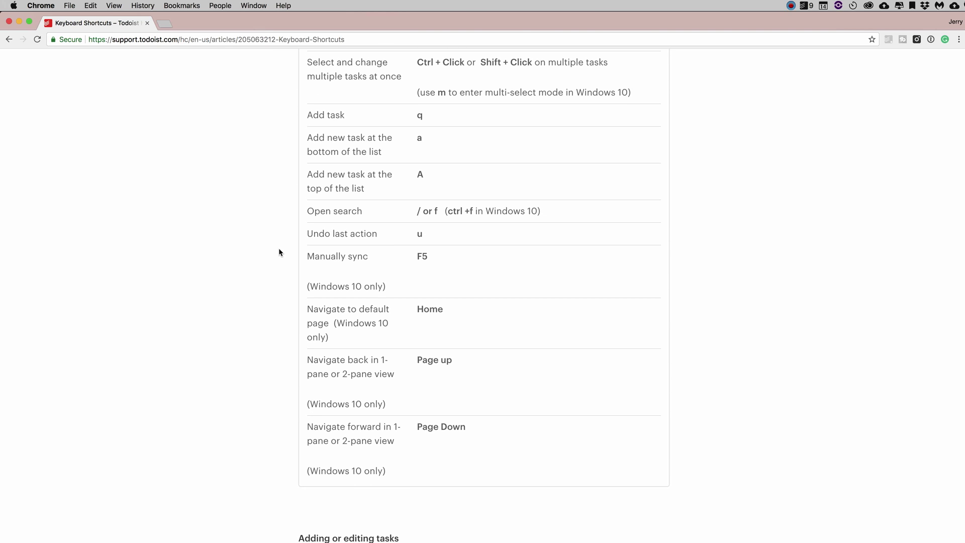
scroll(280, 251, "up", 5)
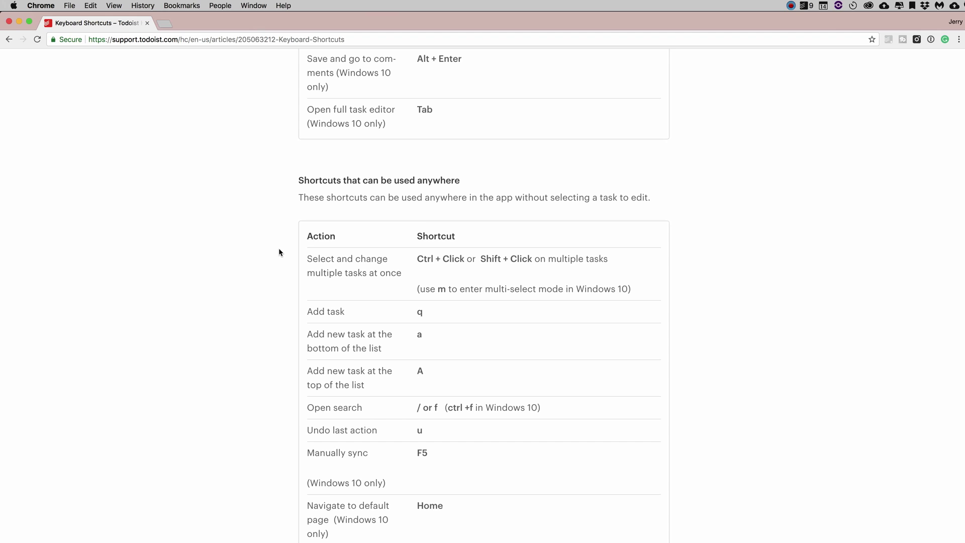
scroll(280, 251, "down", 2)
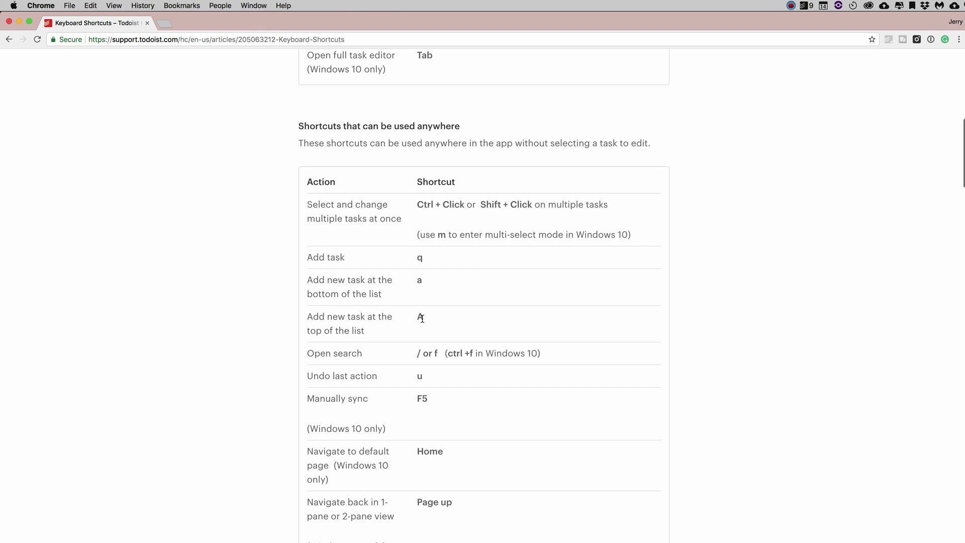
scroll(241, 306, "down", 3)
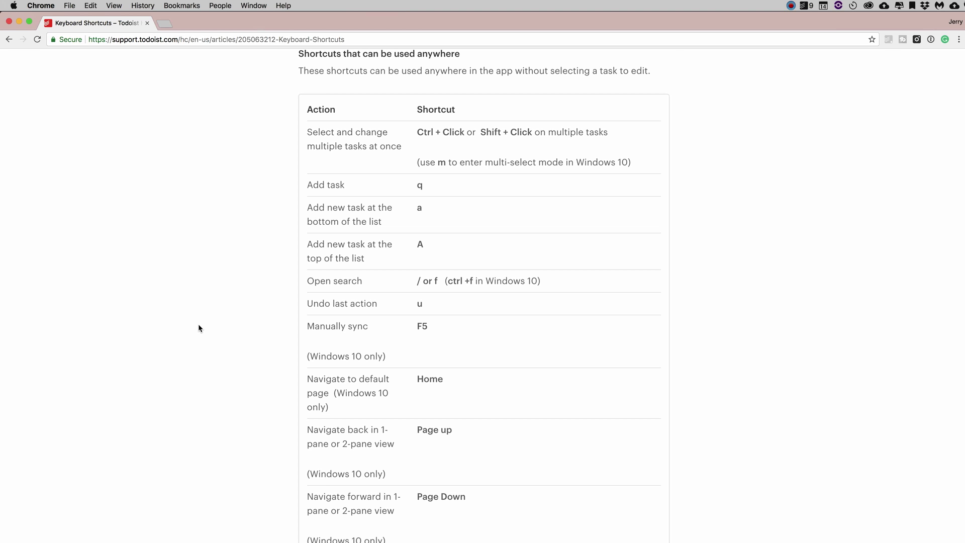
scroll(198, 325, "down", 5)
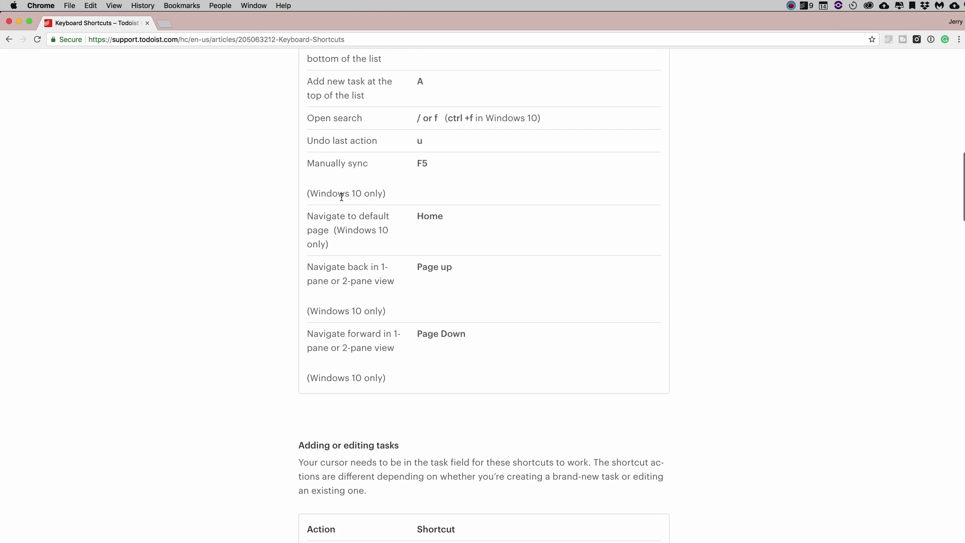
scroll(386, 207, "down", 1)
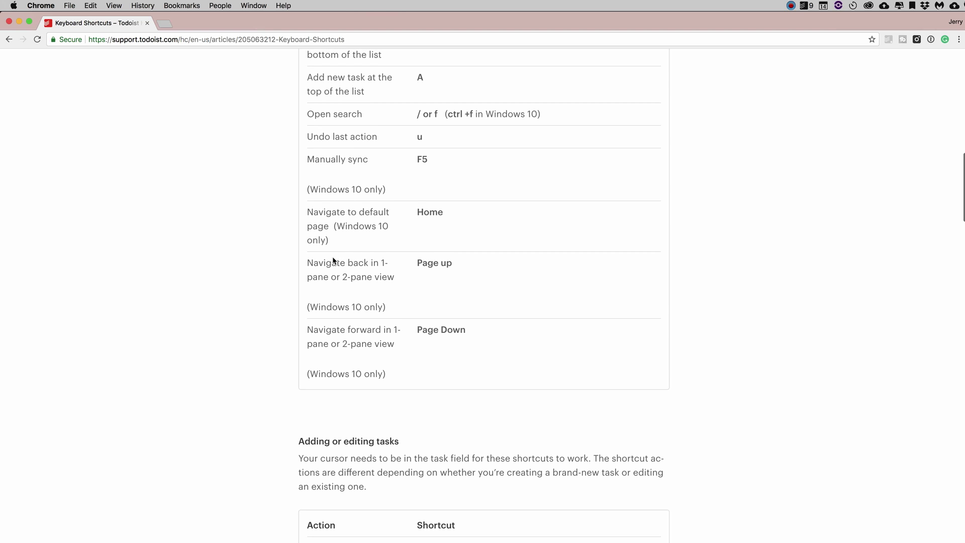
scroll(366, 258, "down", 4)
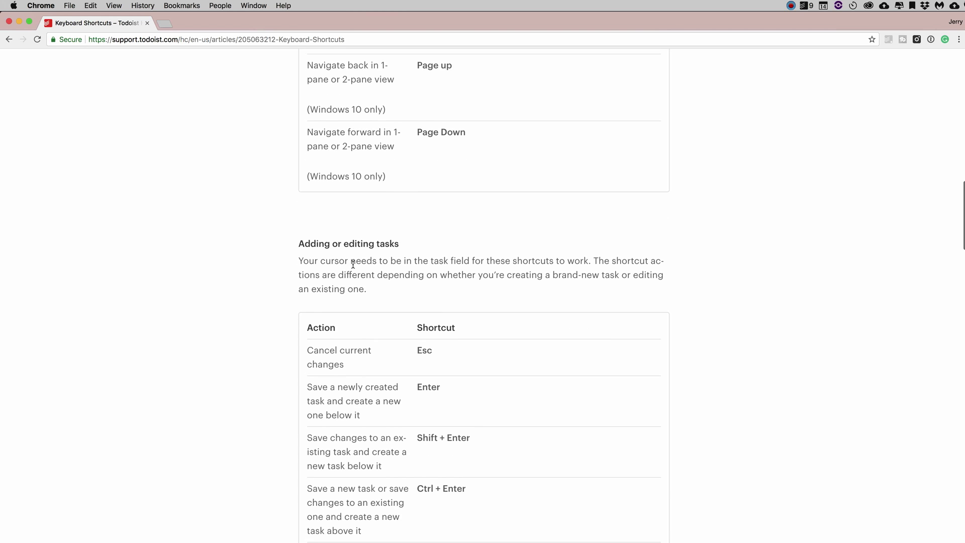
scroll(353, 264, "down", 10)
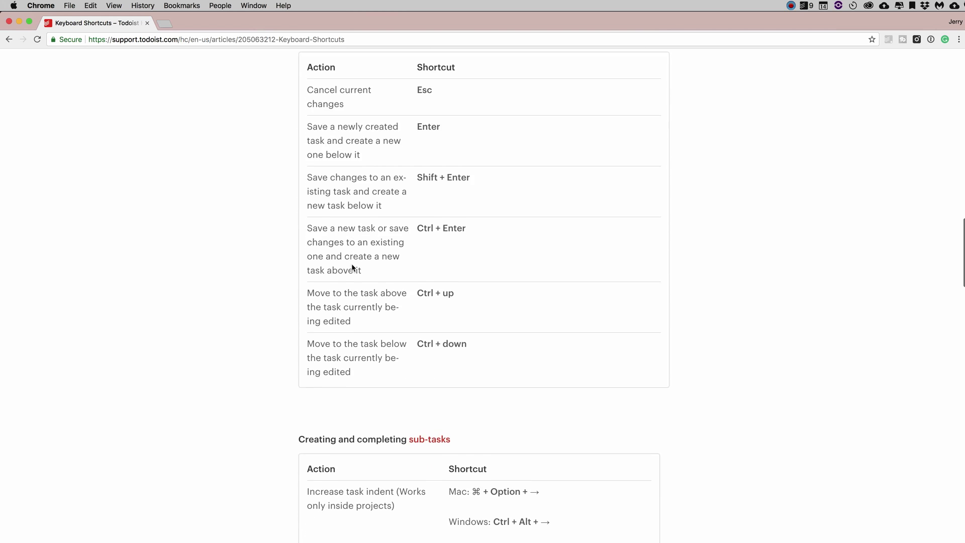
scroll(353, 267, "up", 2)
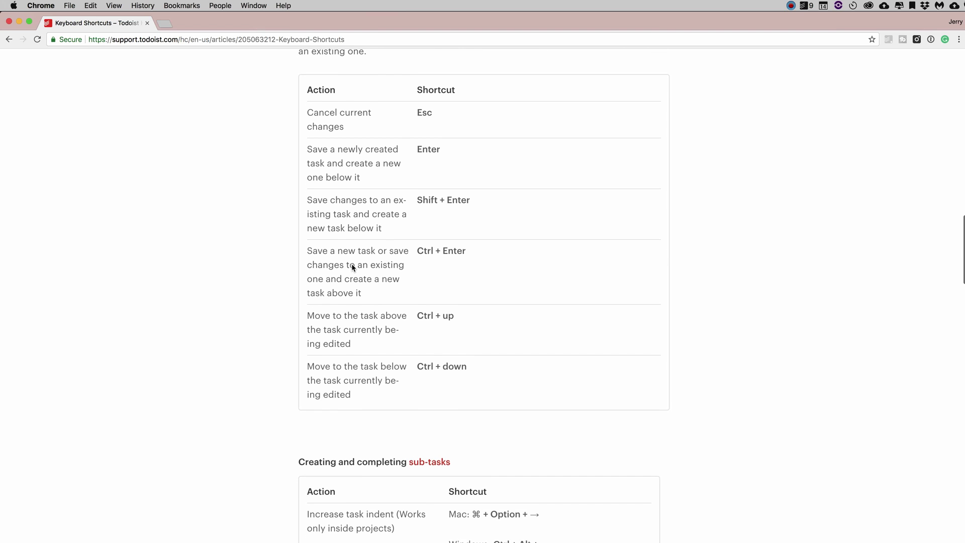
scroll(354, 267, "down", 10)
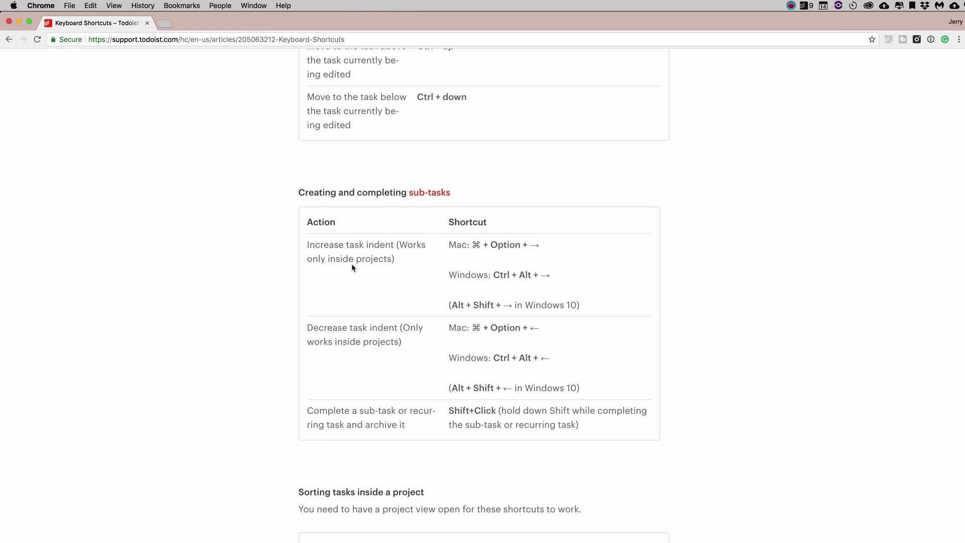
scroll(352, 268, "down", 12)
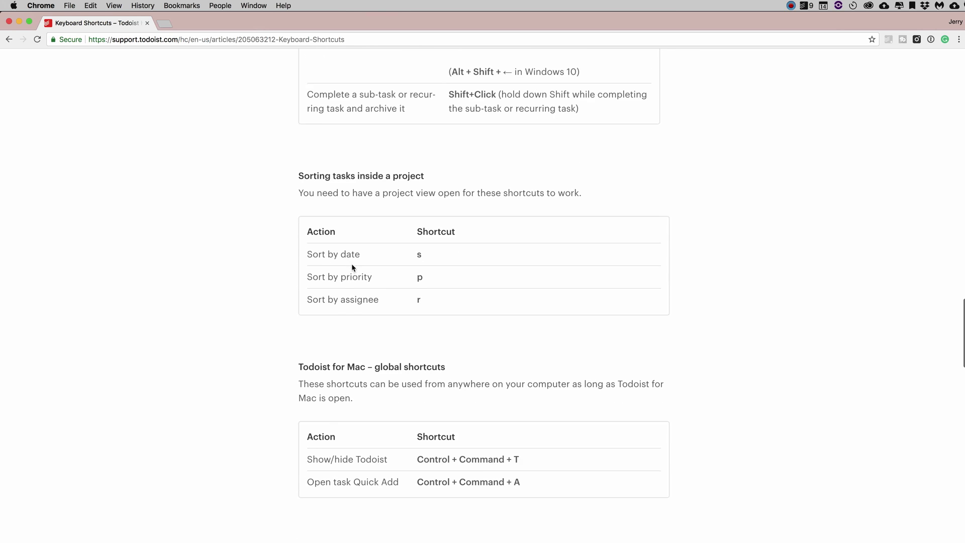
scroll(353, 267, "down", 5)
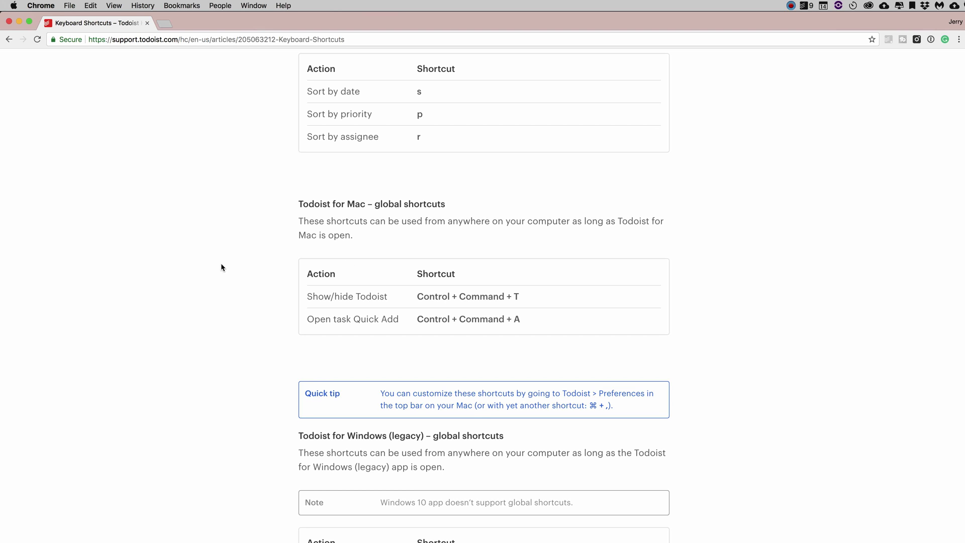
scroll(247, 268, "down", 5)
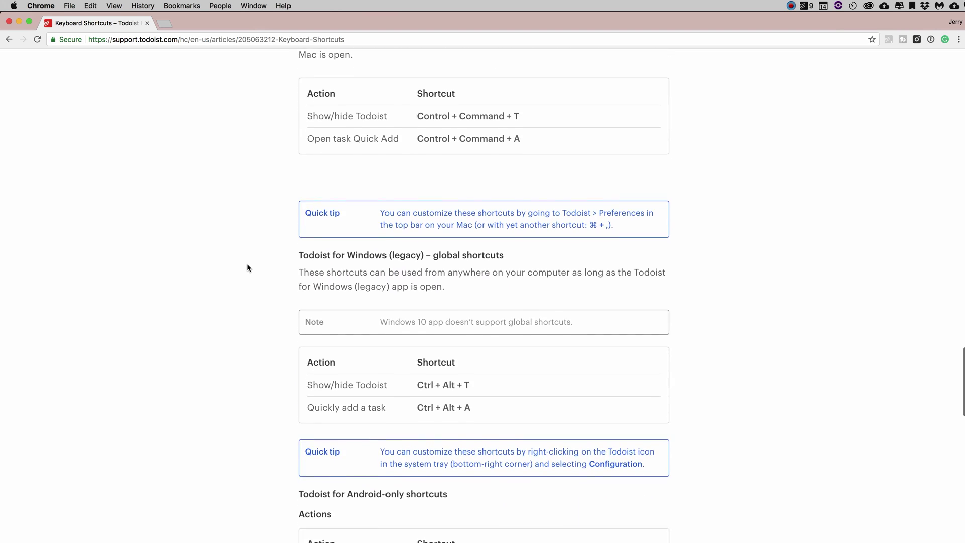
scroll(256, 267, "down", 4)
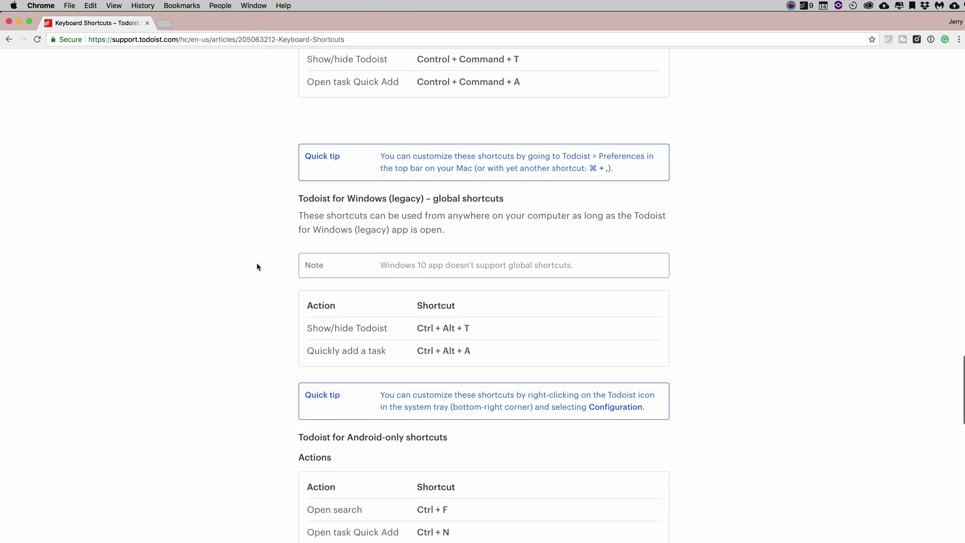
scroll(256, 267, "down", 4)
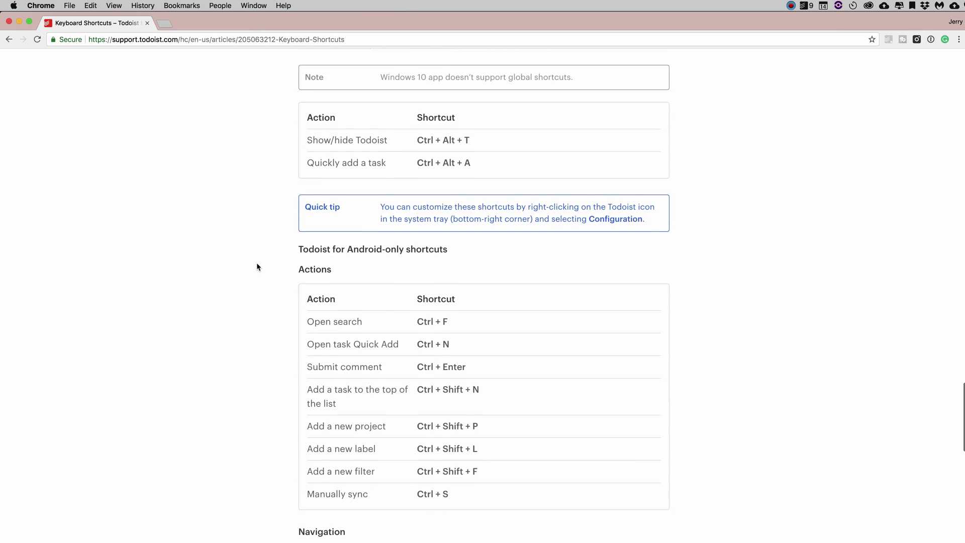
scroll(256, 267, "down", 2)
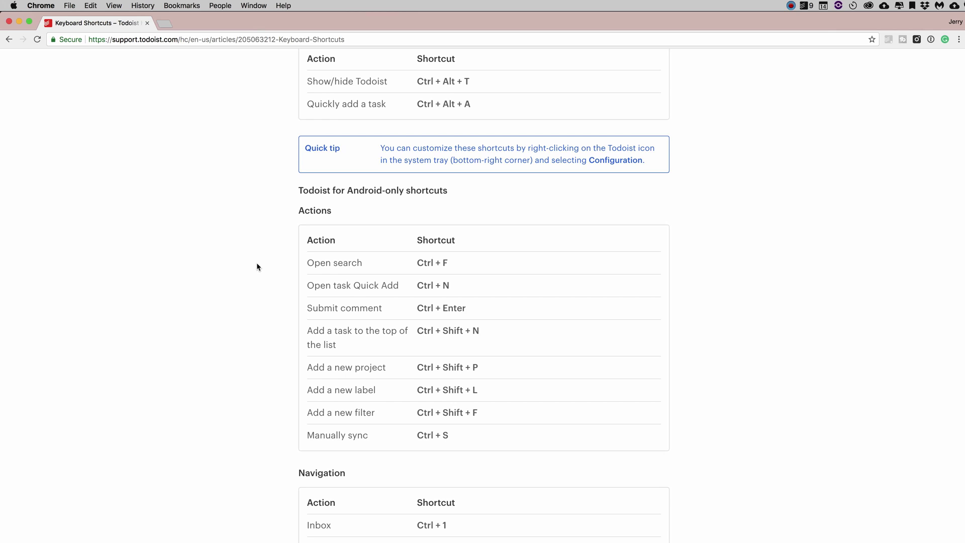
scroll(256, 267, "down", 4)
Scroll back up to the article's title and Task Quick Add table
scroll(257, 267, "up", 5)
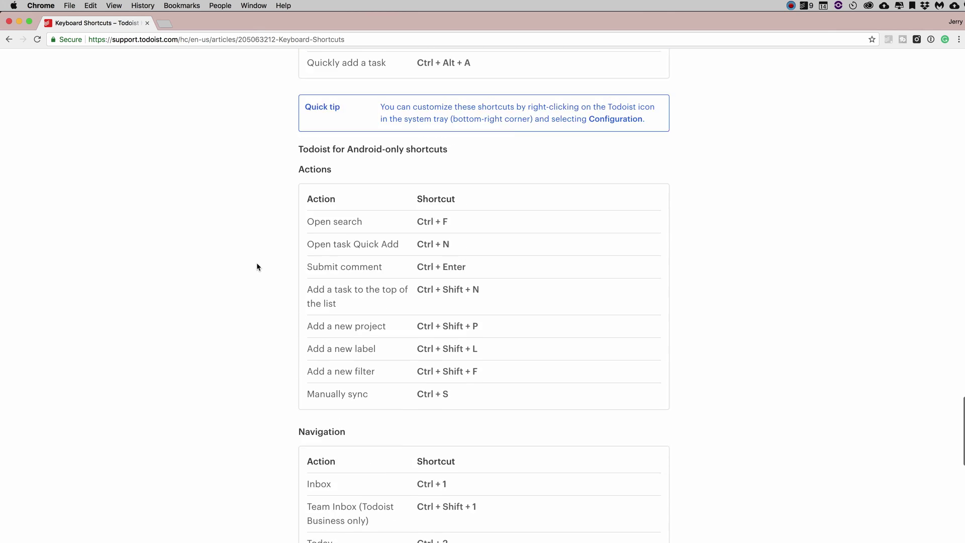
scroll(256, 267, "up", 9)
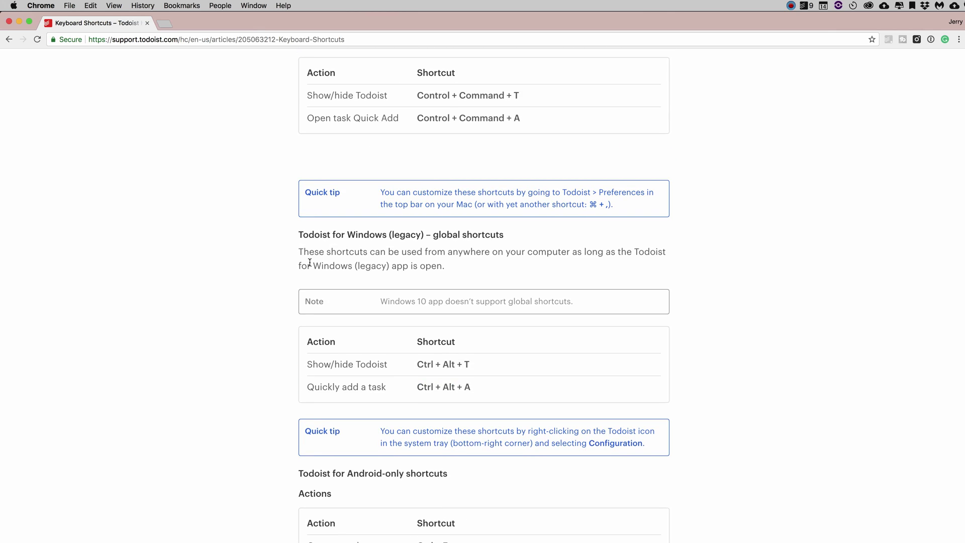
scroll(220, 272, "down", 7)
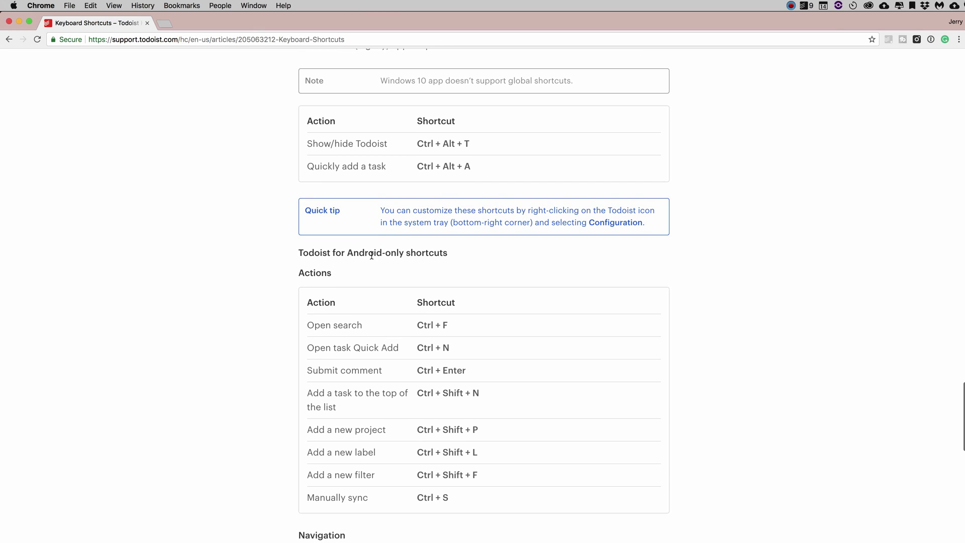
scroll(234, 276, "down", 15)
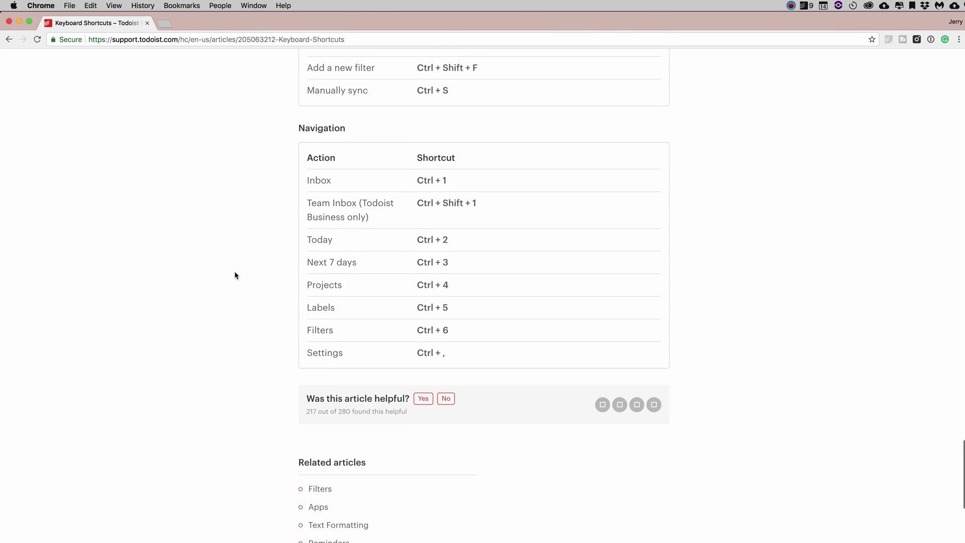
scroll(235, 276, "down", 3)
scroll(309, 284, "up", 20)
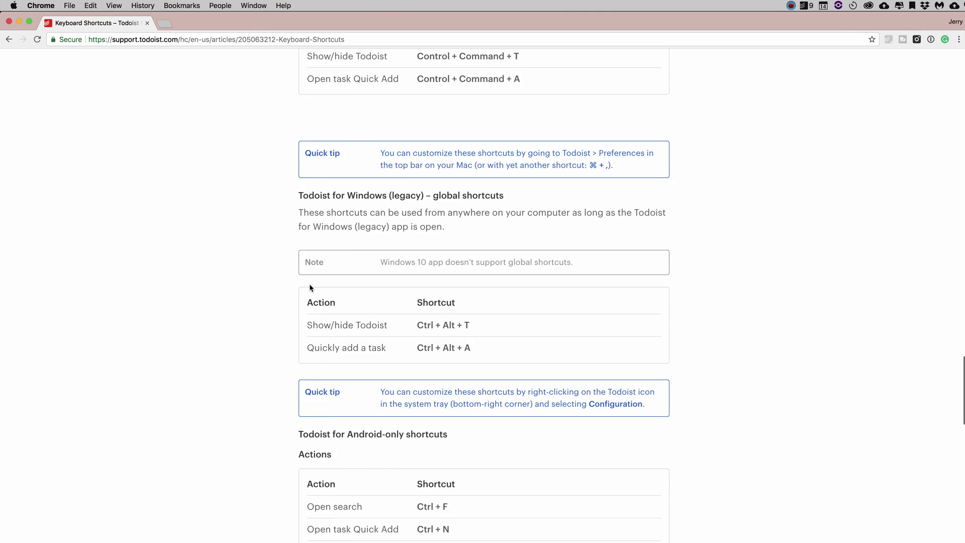
scroll(309, 284, "up", 20)
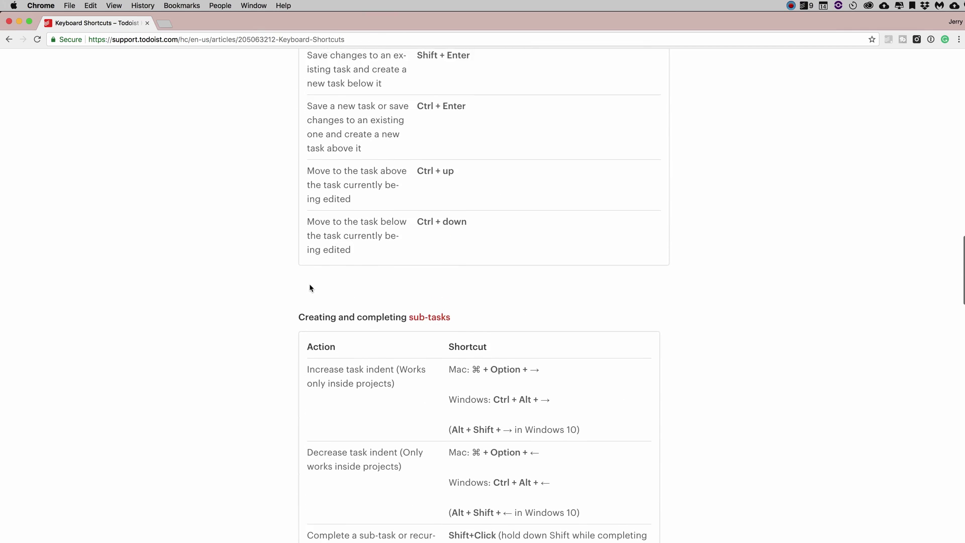
scroll(311, 288, "up", 15)
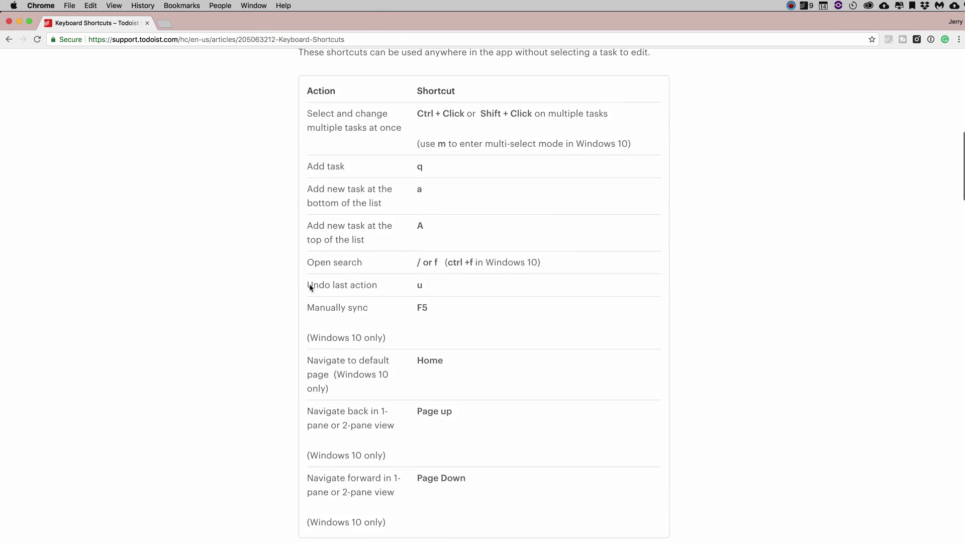
scroll(310, 288, "up", 5)
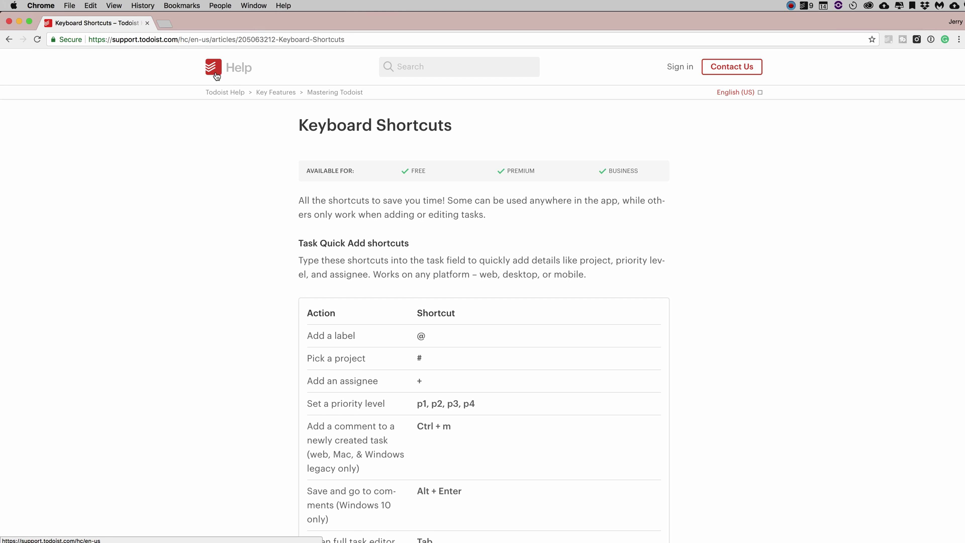
From the Todoist Help home page, search 'shortcuts' and open the Keyboard Shortcuts result
left_click(217, 96)
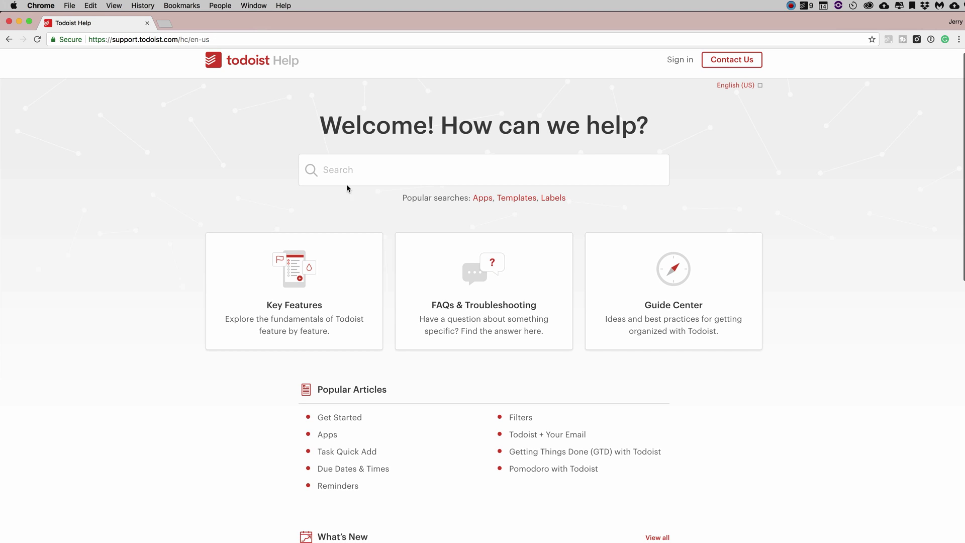
left_click(361, 174)
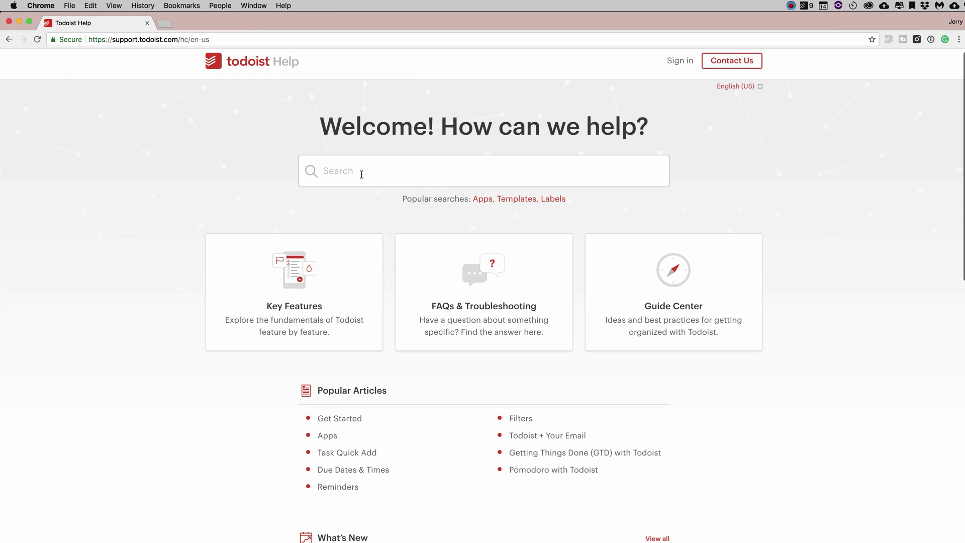
type("short")
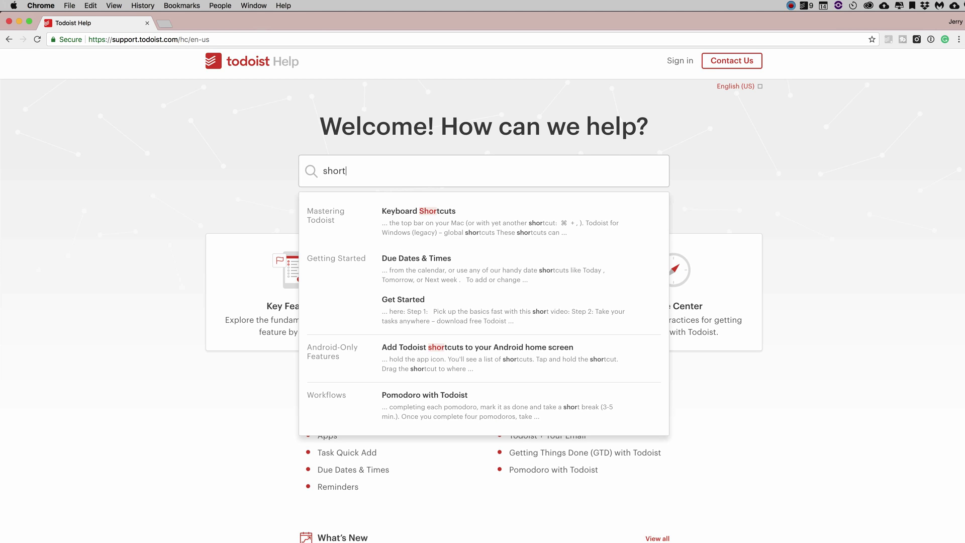
type("cuts")
key("Return")
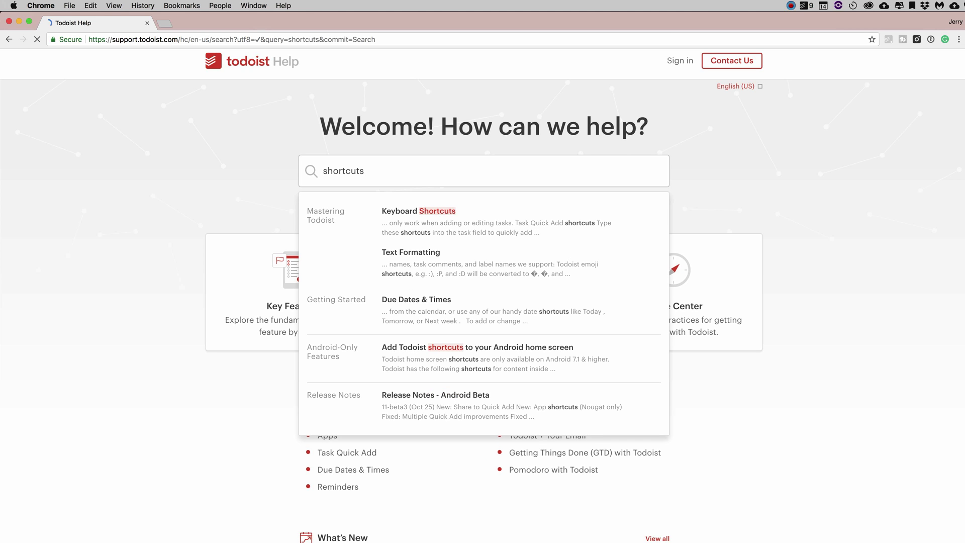
left_click(263, 150)
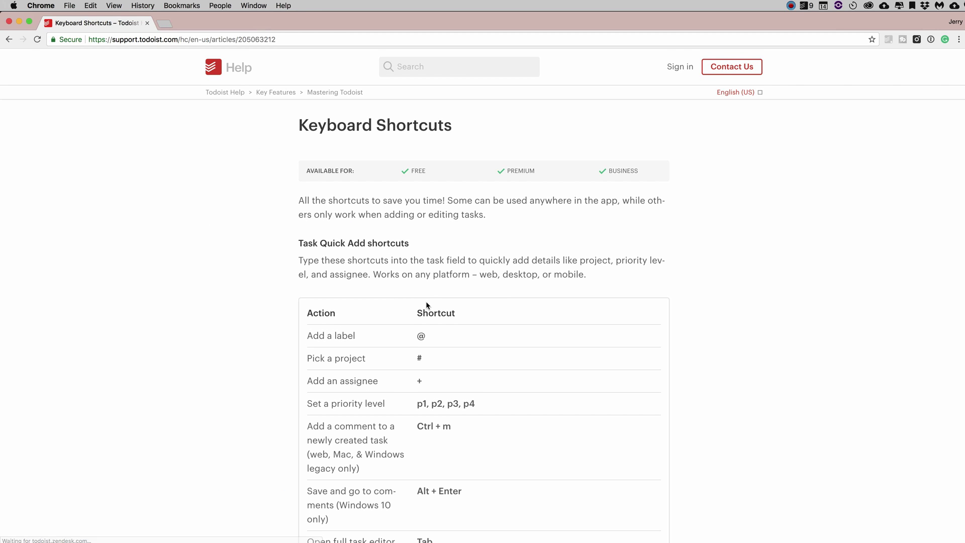
Replace the article's address with support.todoist.com and load the help home page
left_click(193, 39)
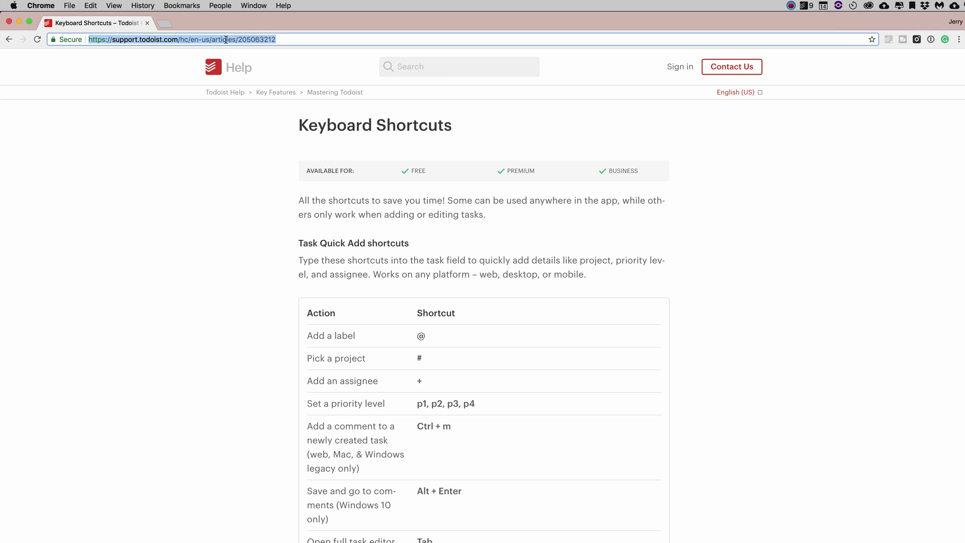
left_click(181, 39)
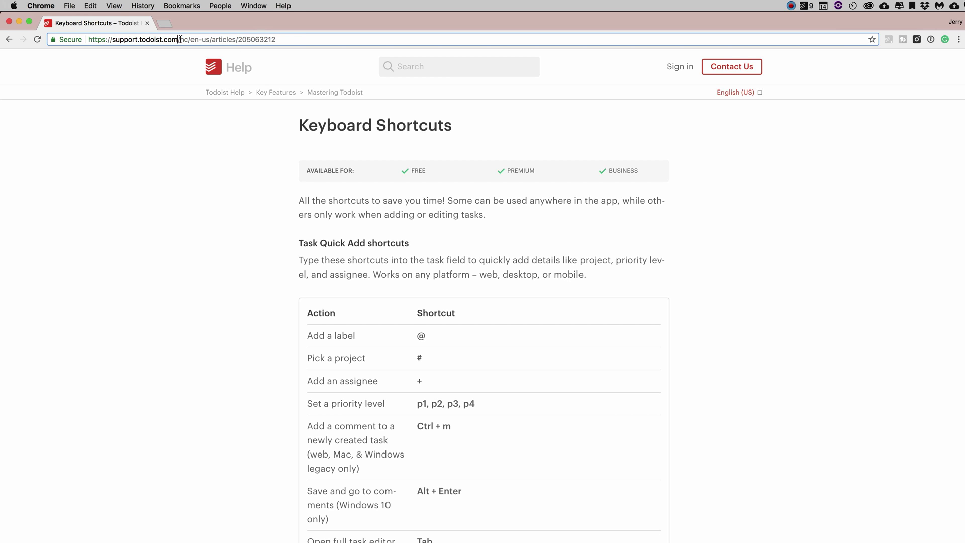
left_click_drag(286, 39, 89, 40)
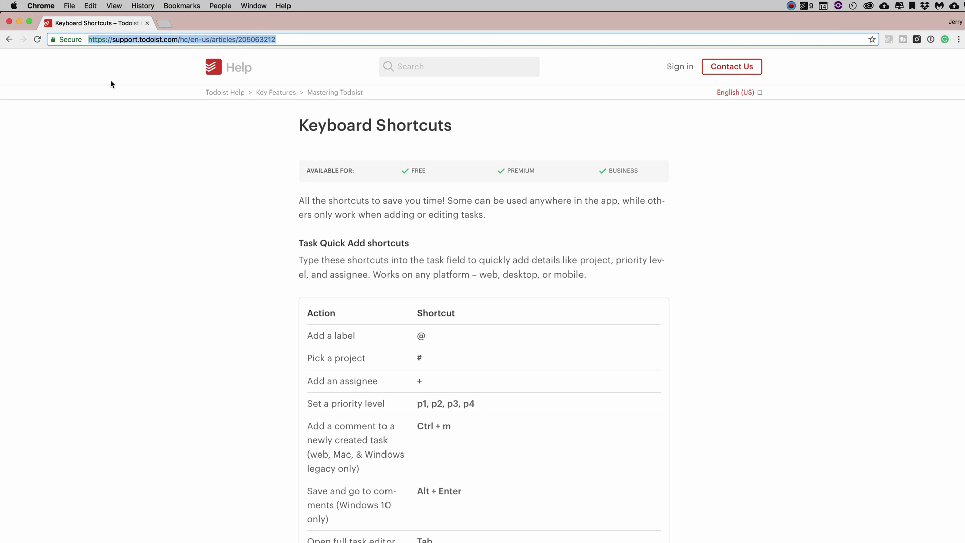
type("support")
key("BackSpace")
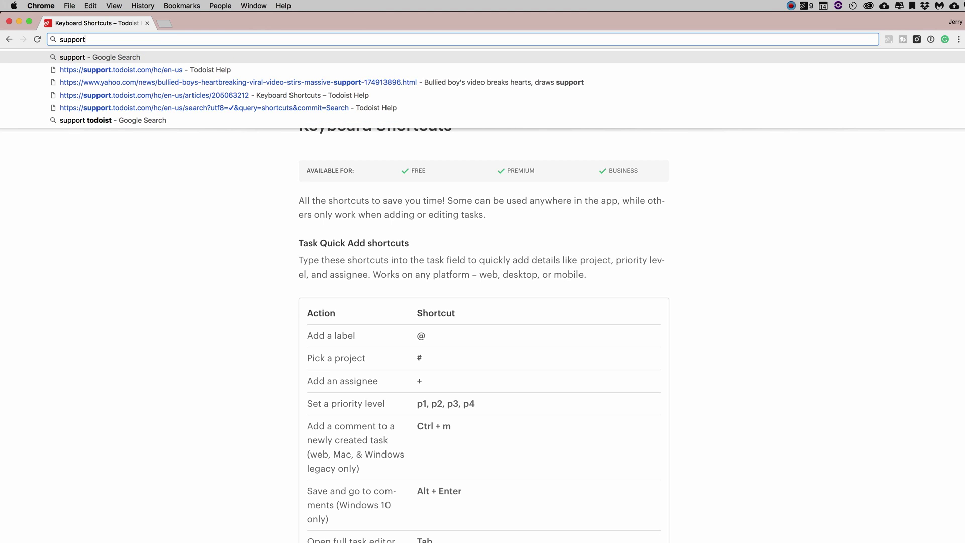
type(".todoist")
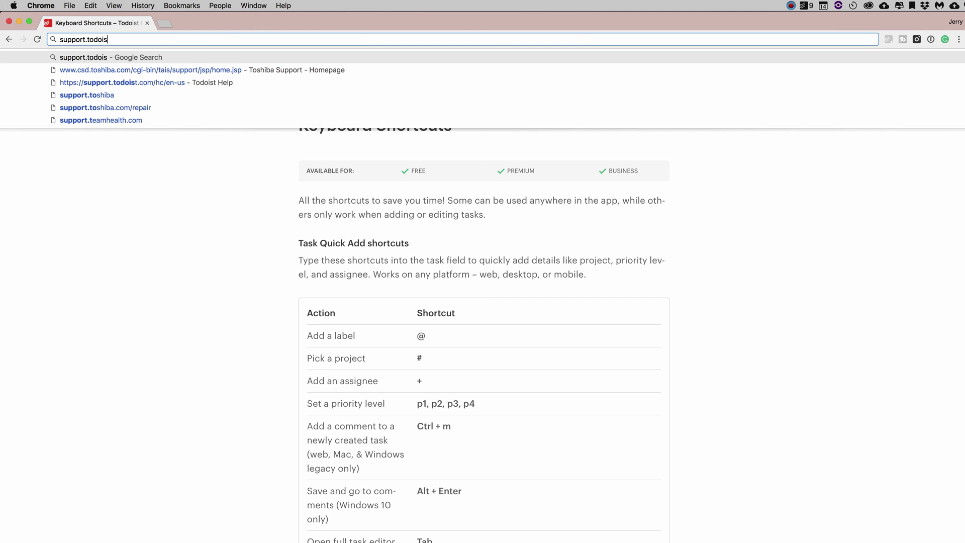
type(".com")
key("Return")
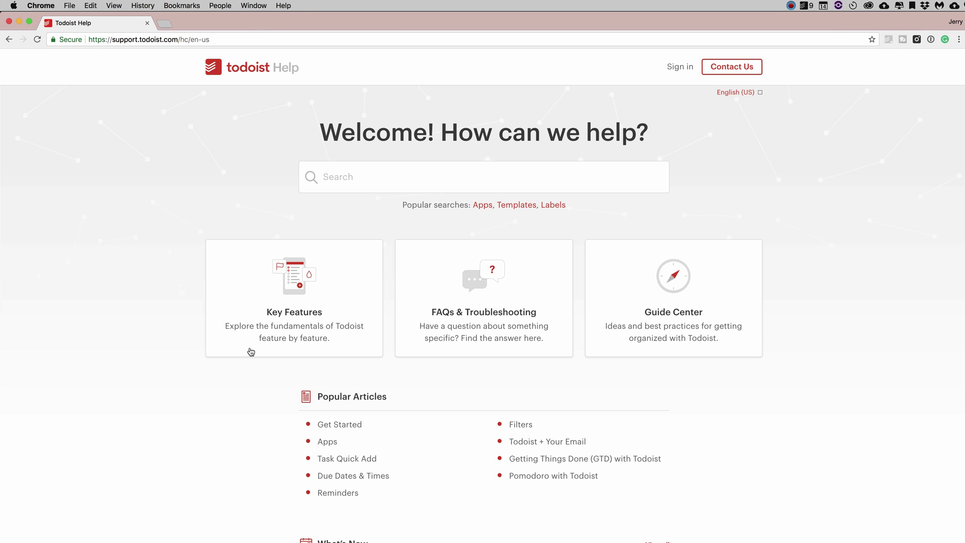
Search 'short' and open the suggested Keyboard Shortcuts article
left_click(360, 177)
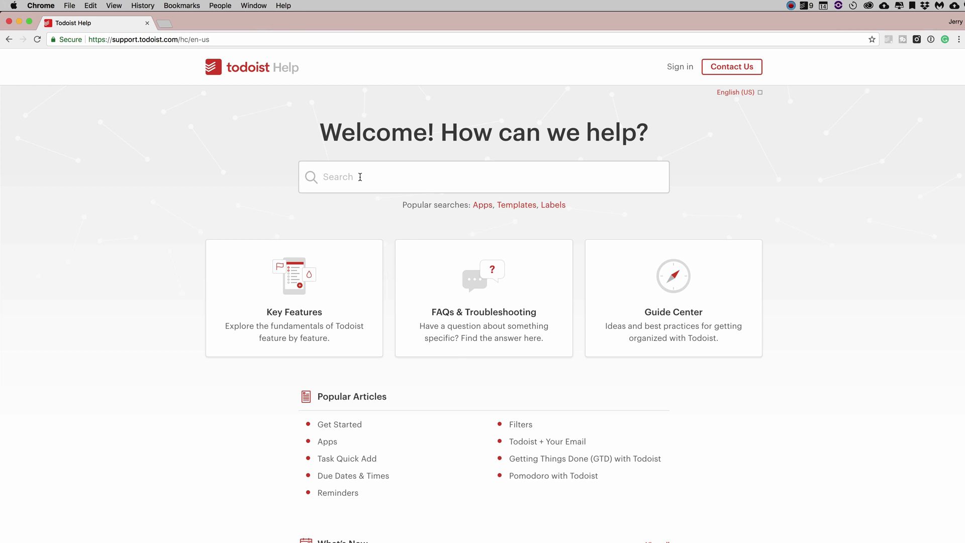
type("short")
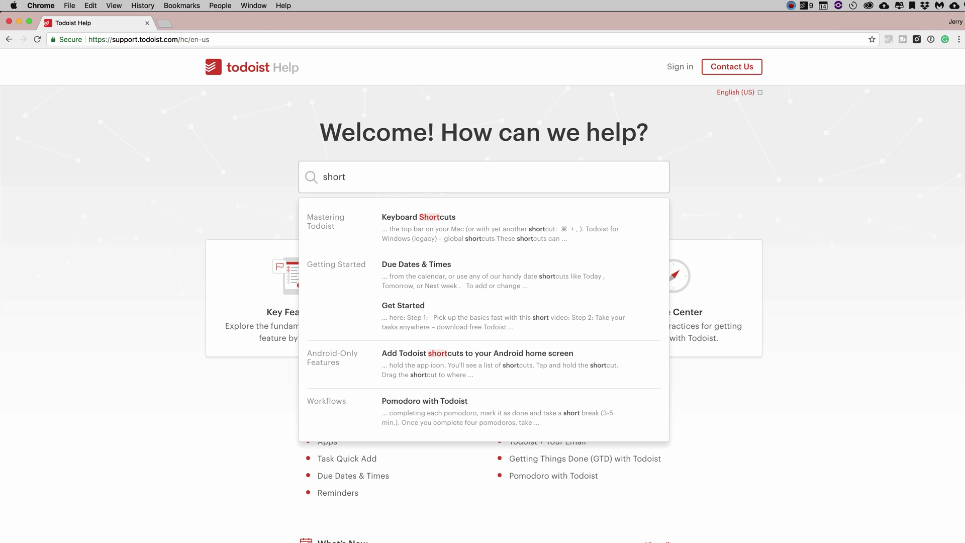
left_click(429, 220)
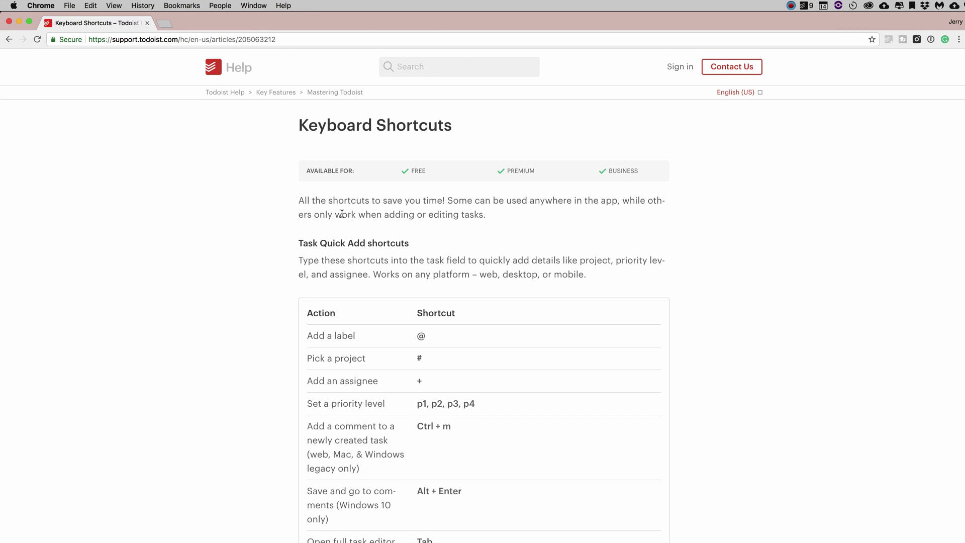
Type 'shortcus' in the article page's search box to list Keyboard Shortcuts and related suggestions
left_click(463, 64)
type("shortcu")
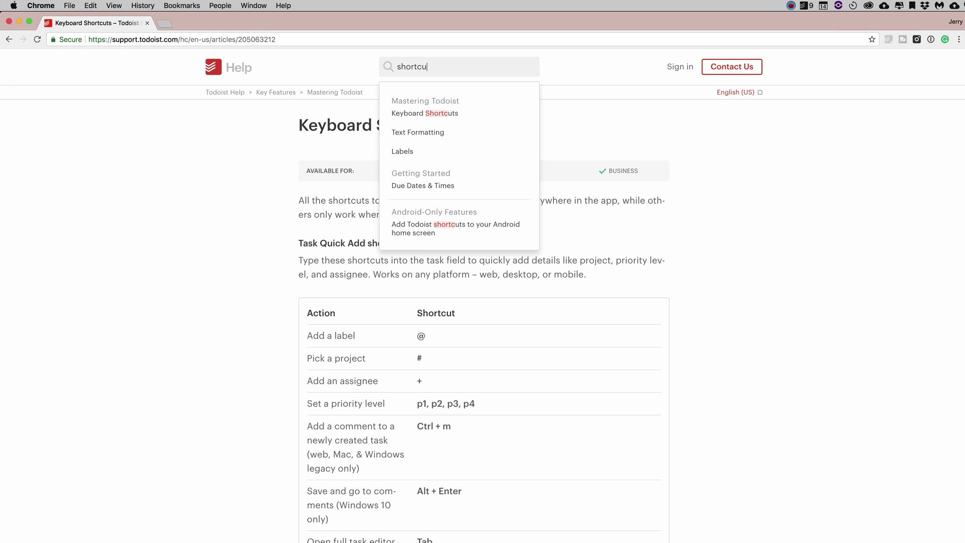
type("s")
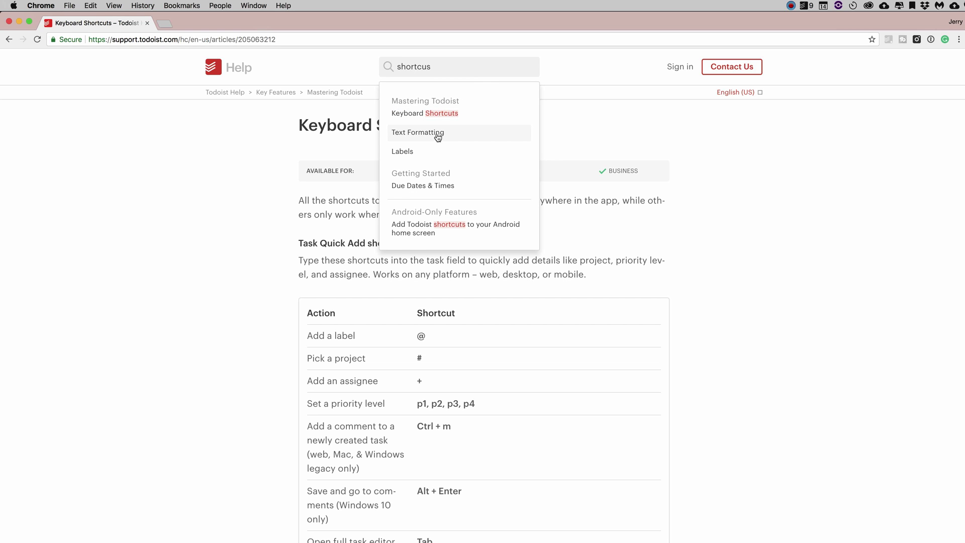